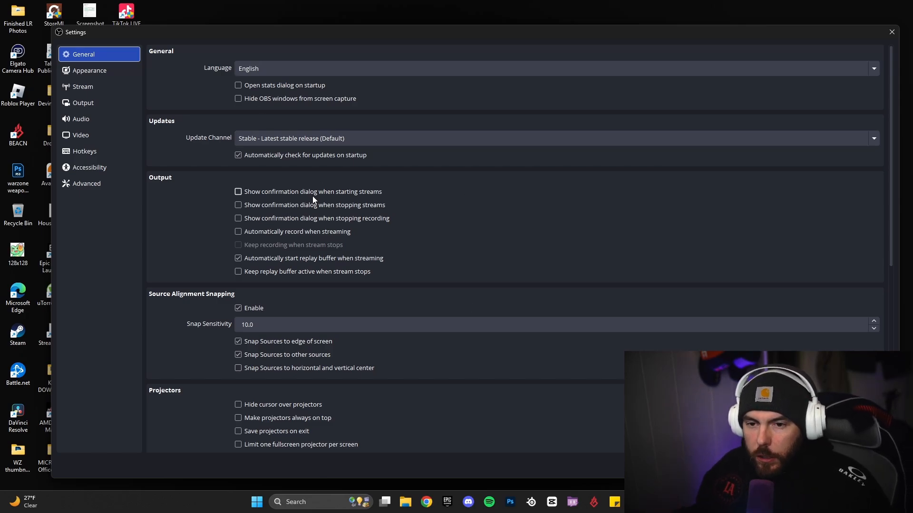
# Browse the full streaming service list and keep Twitch as the service
pyautogui.click(113, 72)
pyautogui.click(108, 89)
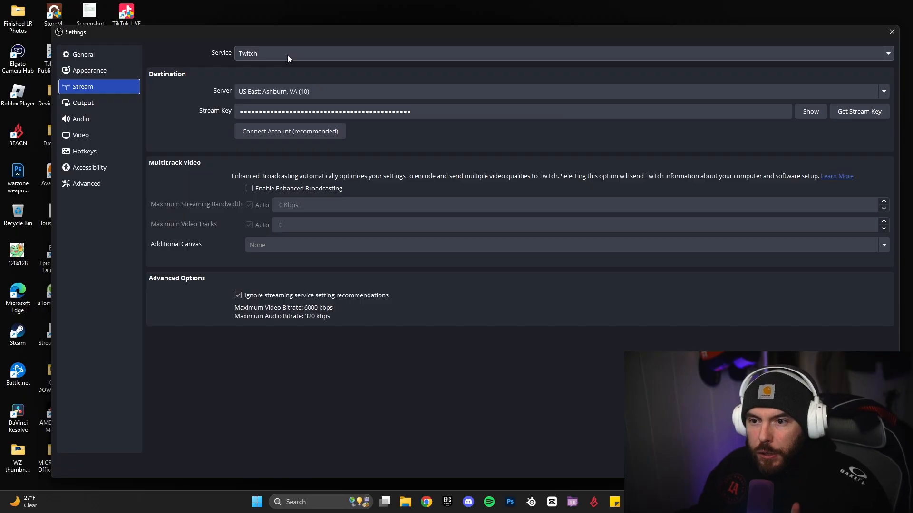
pyautogui.click(275, 53)
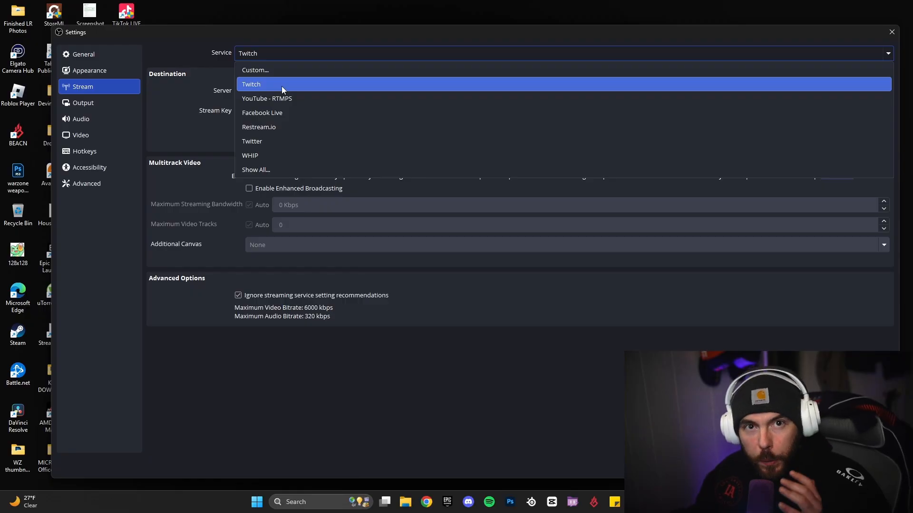
pyautogui.click(266, 171)
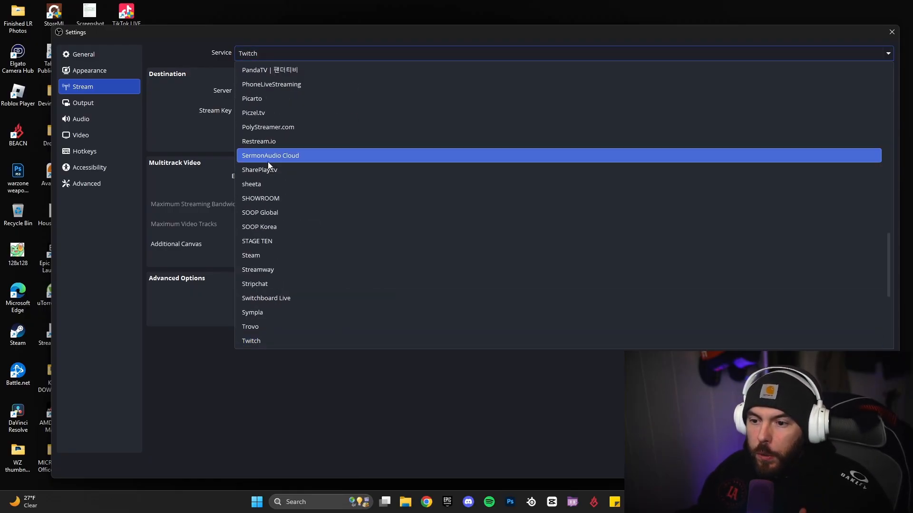
pyautogui.scroll(-3, 316, 129)
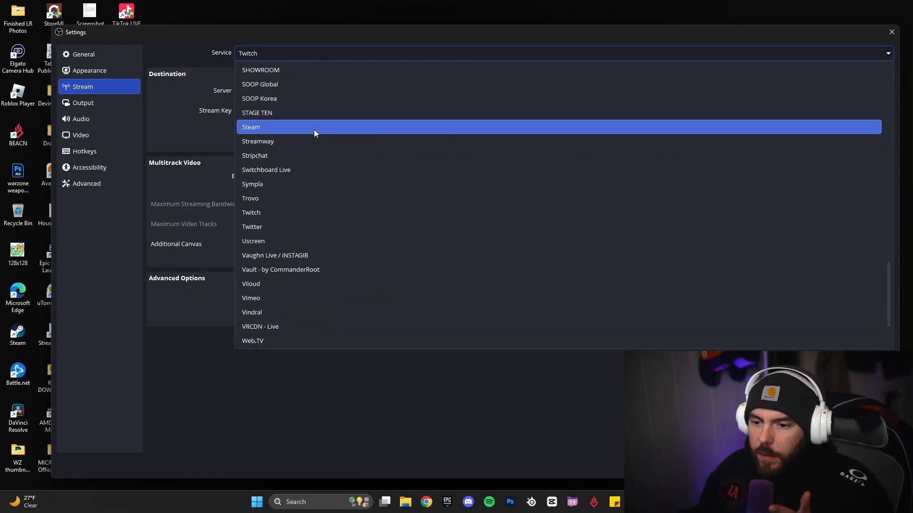
pyautogui.scroll(-2, 319, 169)
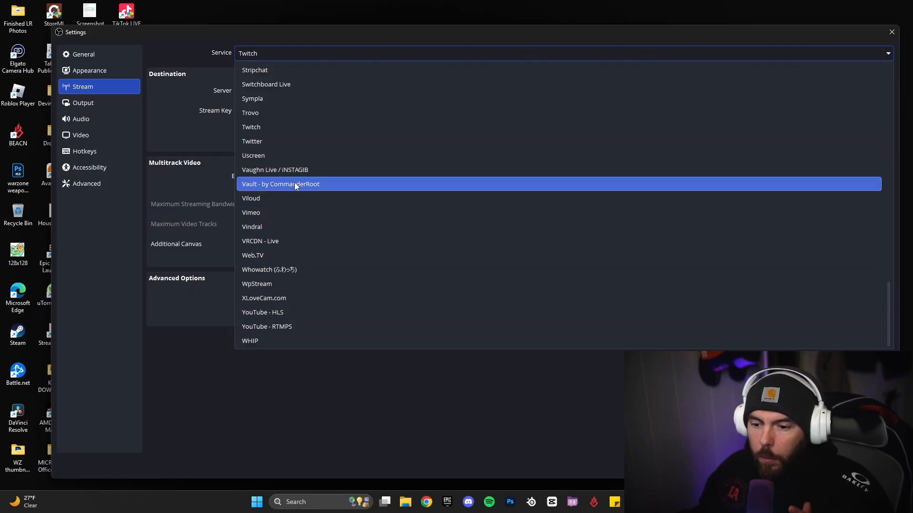
pyautogui.scroll(8, 308, 189)
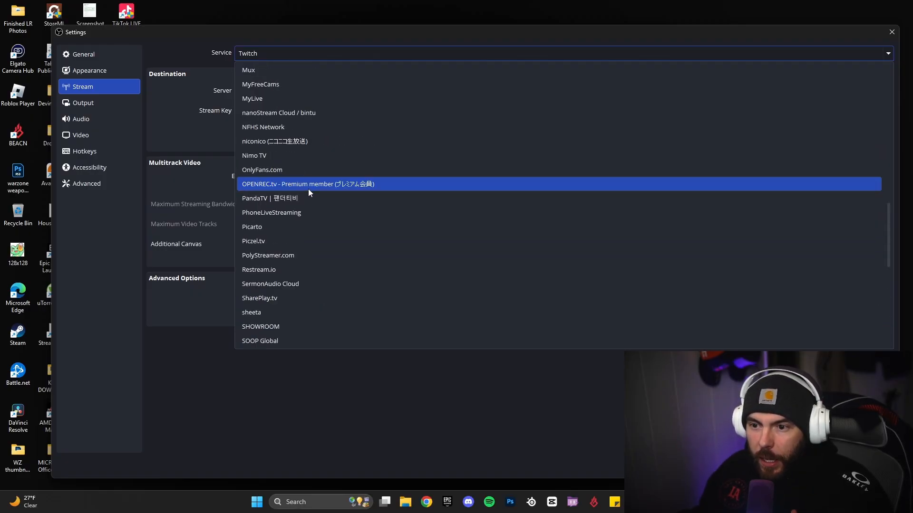
pyautogui.scroll(15, 308, 190)
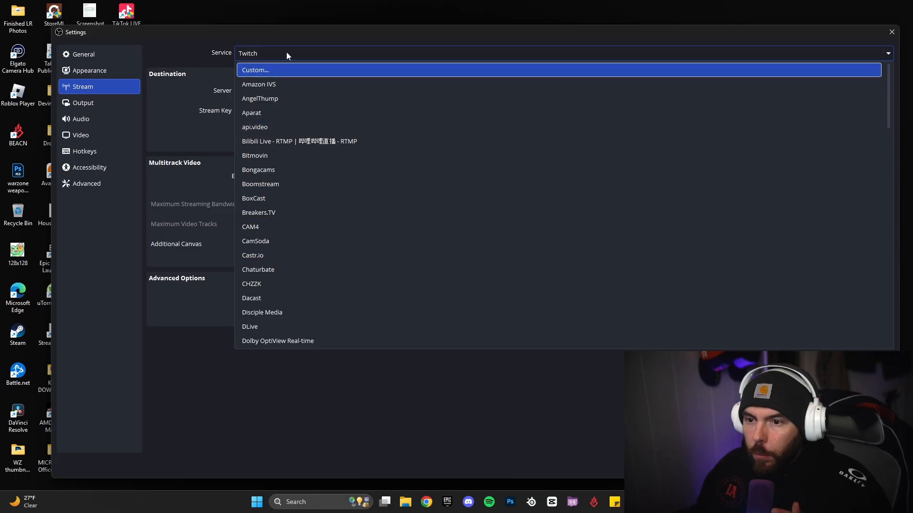
pyautogui.click(227, 55)
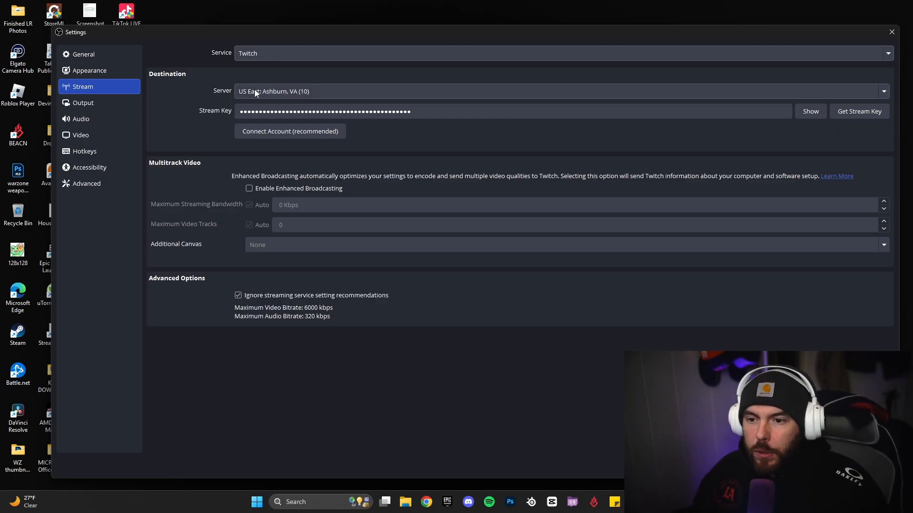
pyautogui.click(266, 93)
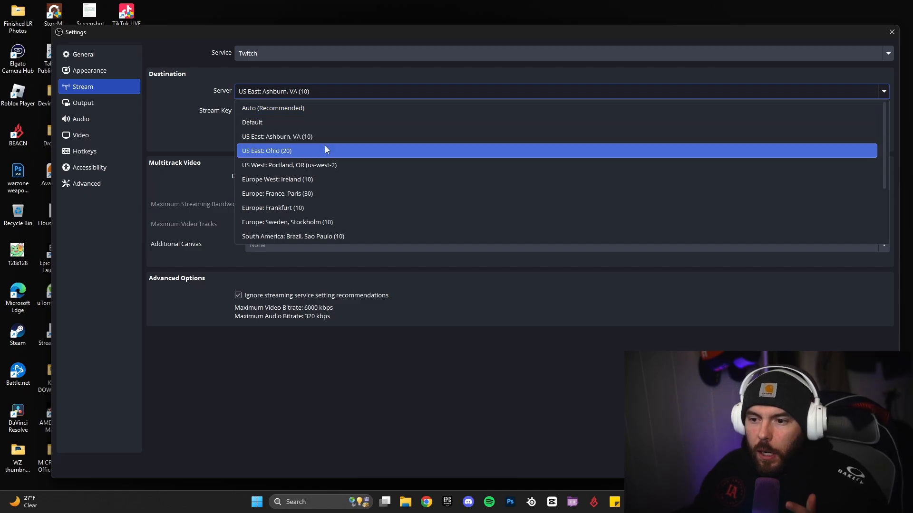
pyautogui.scroll(-2, 316, 189)
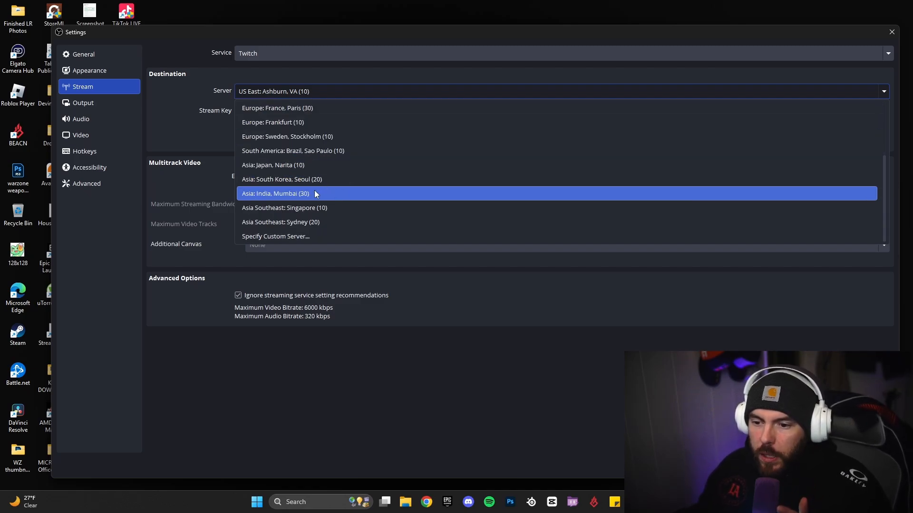
pyautogui.scroll(2, 318, 180)
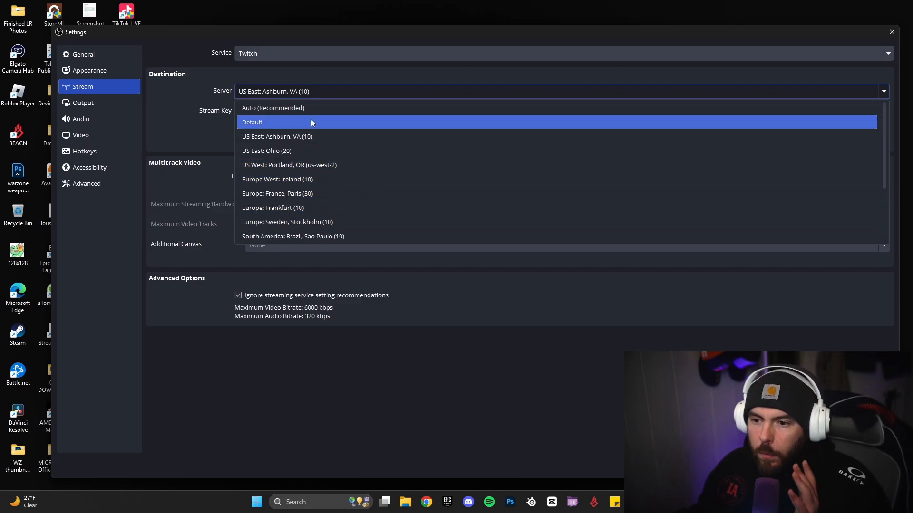
pyautogui.click(287, 141)
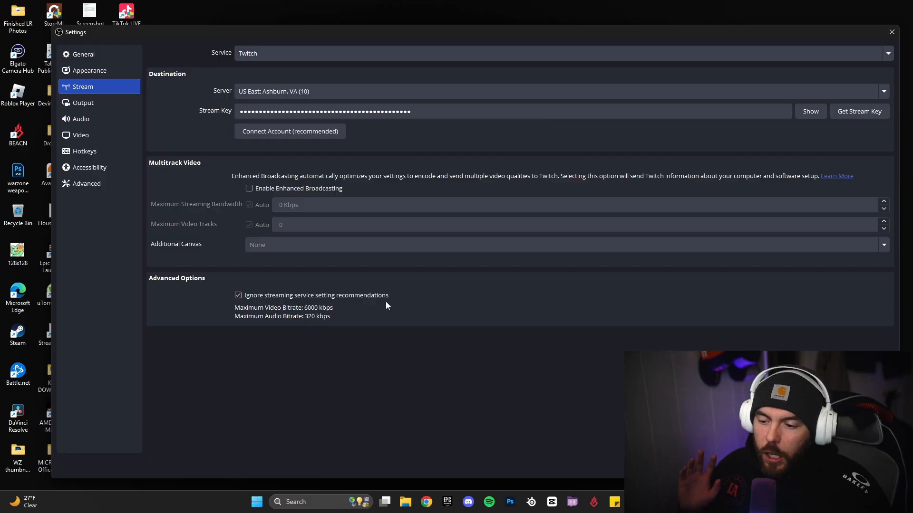
# Switch Output Mode to Simple and back to Advanced, keeping FFmpeg AAC as the audio encoder
pyautogui.click(100, 103)
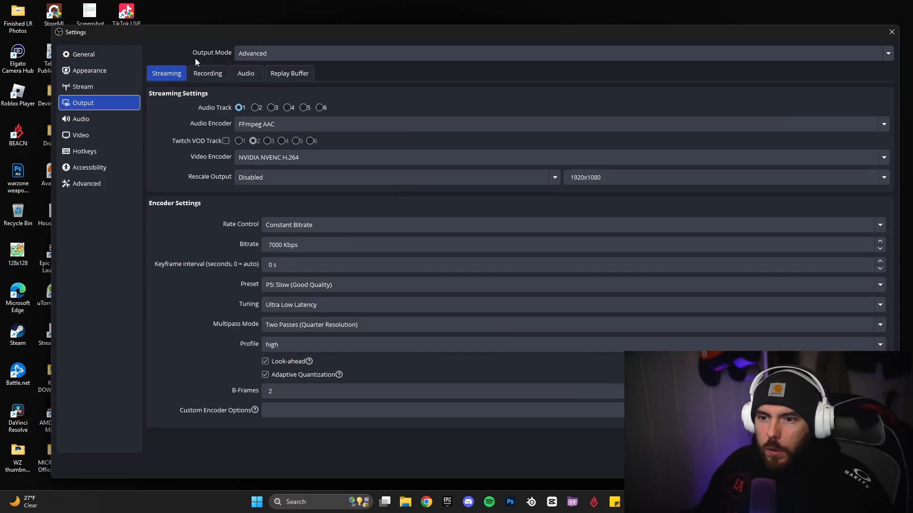
pyautogui.click(275, 53)
pyautogui.click(276, 67)
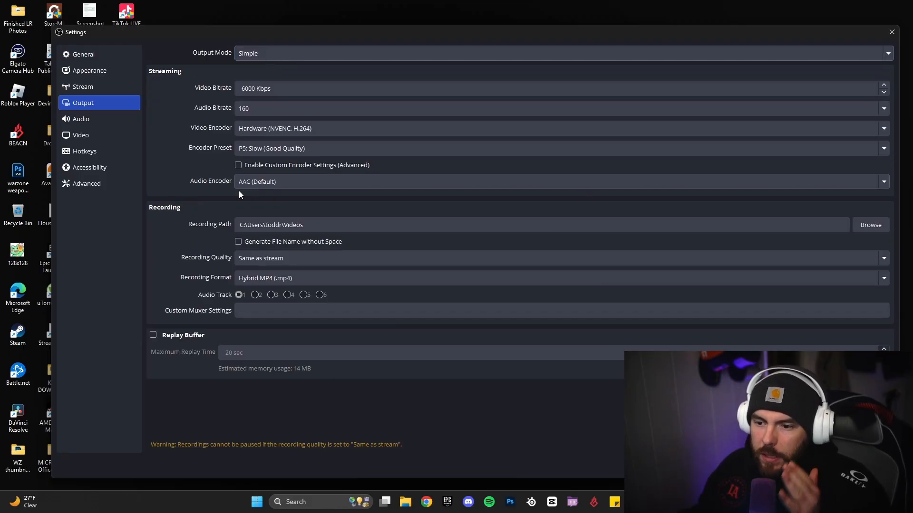
pyautogui.click(271, 52)
pyautogui.click(264, 85)
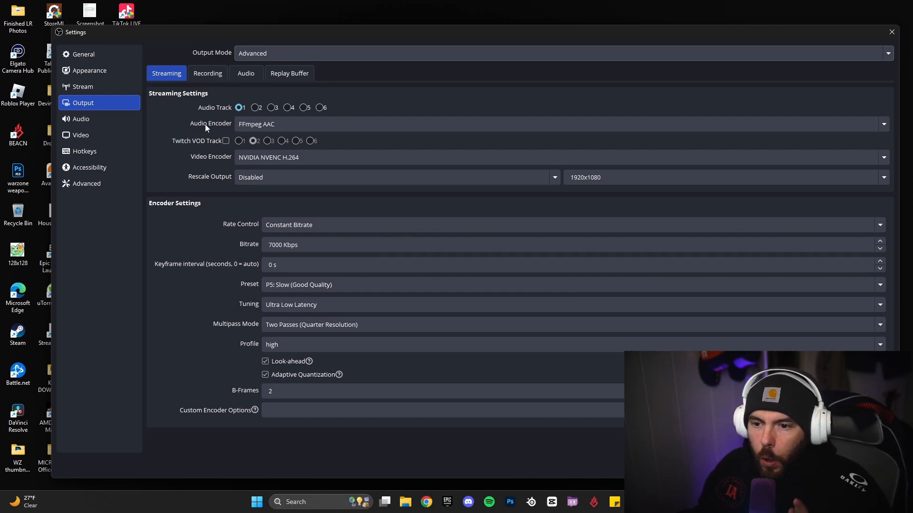
pyautogui.click(268, 129)
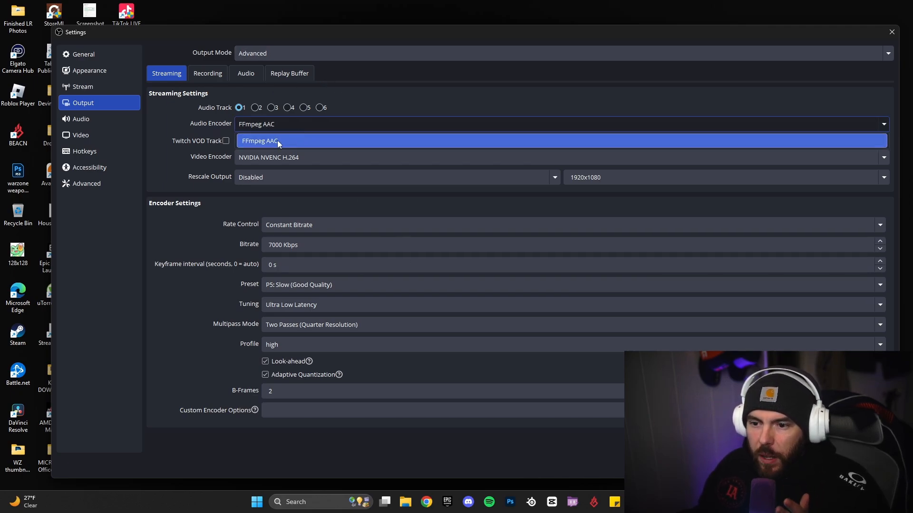
pyautogui.click(291, 141)
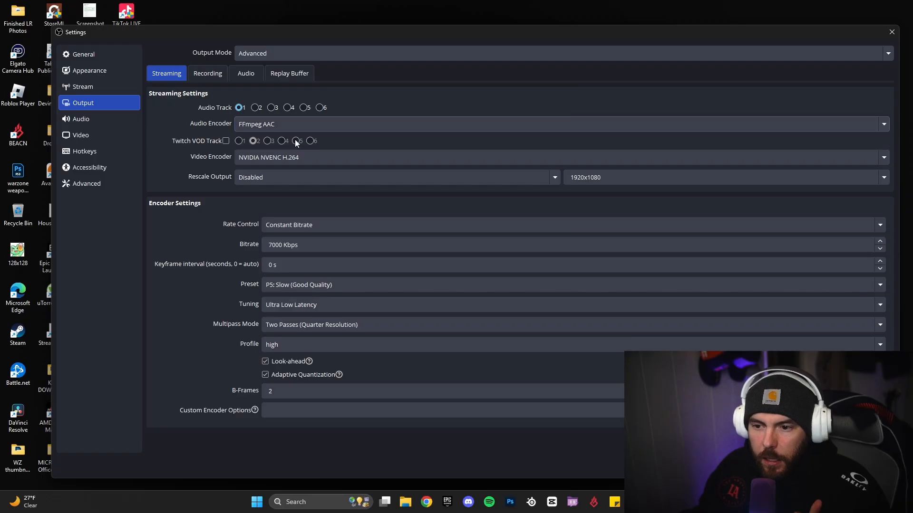
pyautogui.click(330, 161)
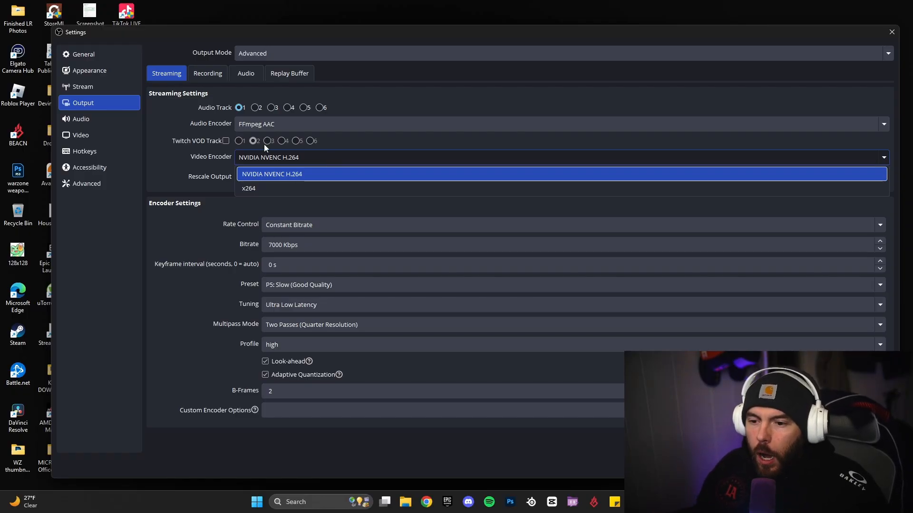
# Keep NVIDIA NVENC H.264 as the stream encoder with Rescale Output left Disabled
pyautogui.click(309, 174)
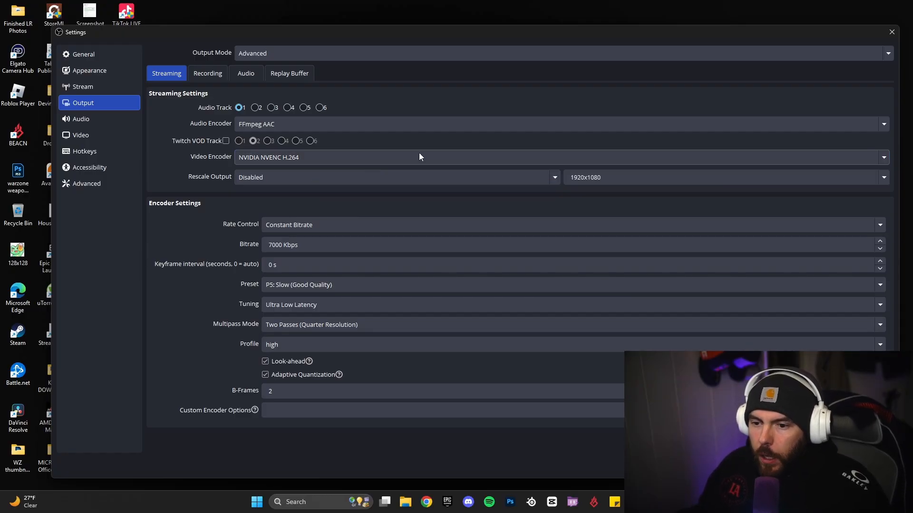
pyautogui.click(267, 179)
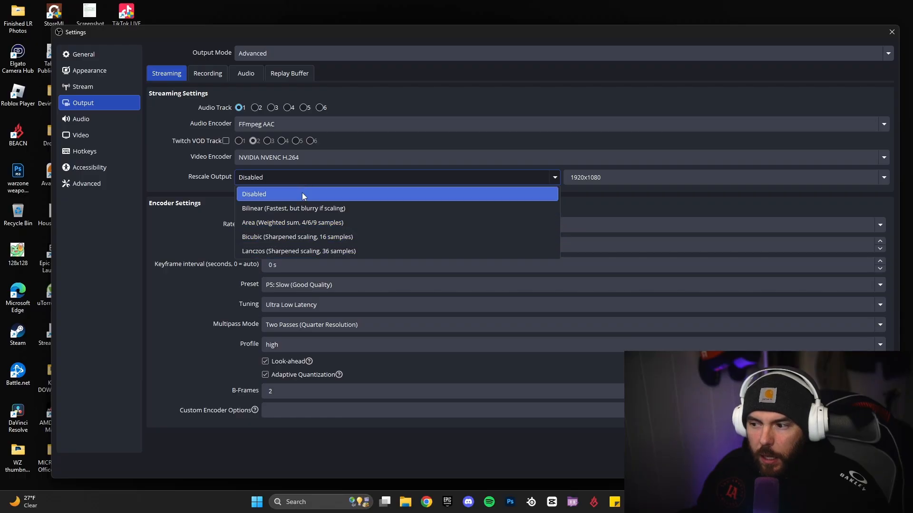
pyautogui.click(270, 175)
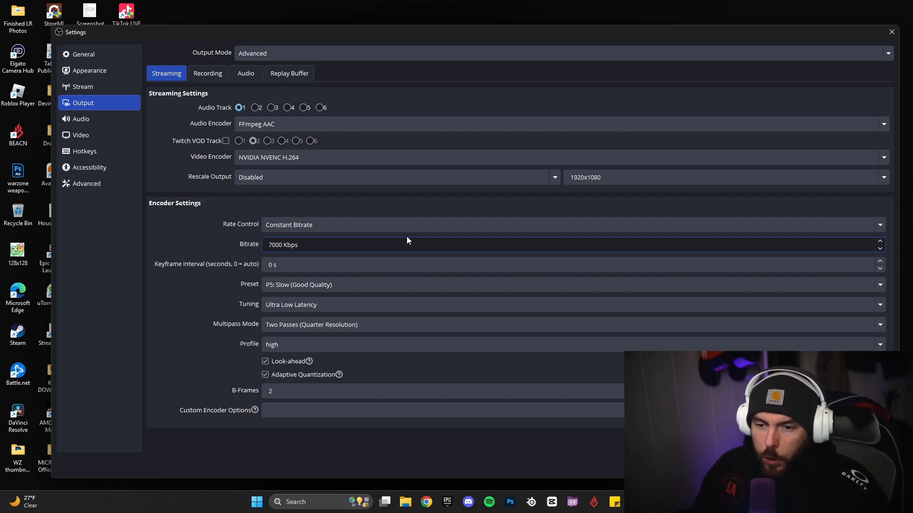
# Lower the stream bitrate from 7000 to 6000 Kbps and set a 2 s keyframe interval
pyautogui.click(273, 245)
pyautogui.press('BackSpace')
pyautogui.write('6')
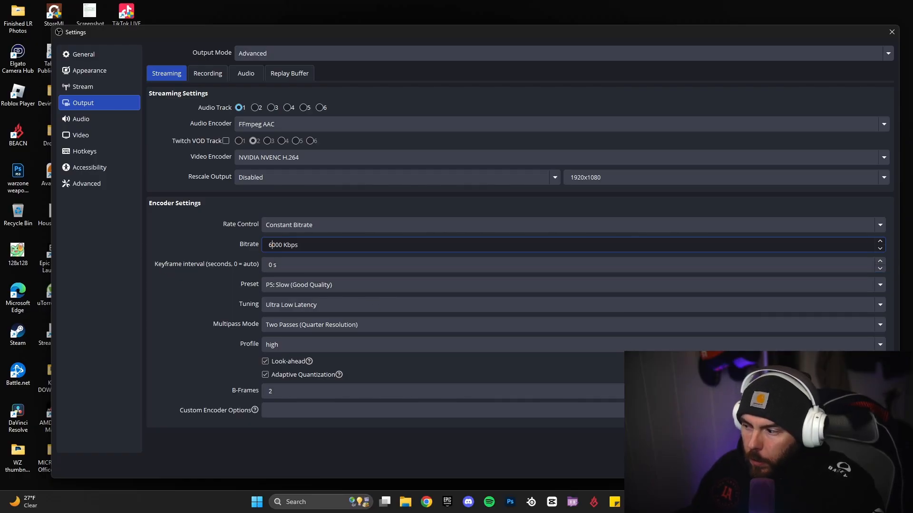
pyautogui.click(879, 263)
pyautogui.click(879, 262)
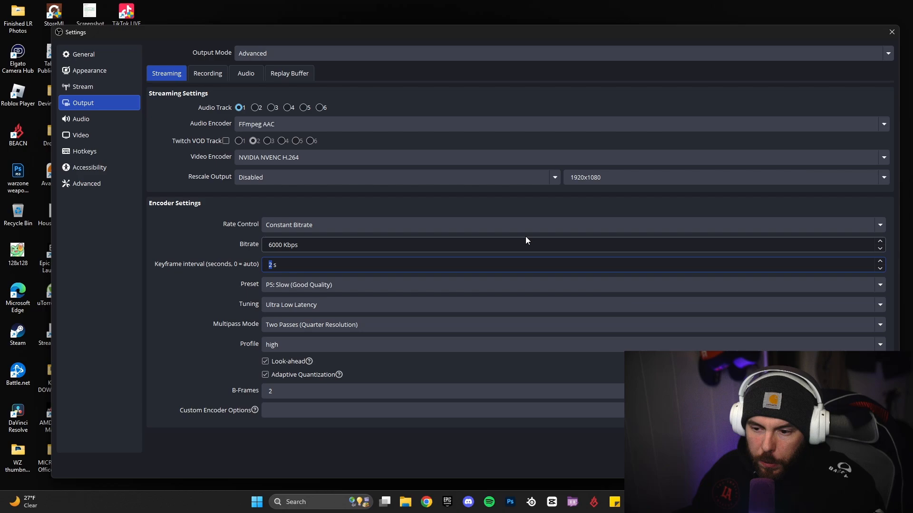
pyautogui.click(305, 265)
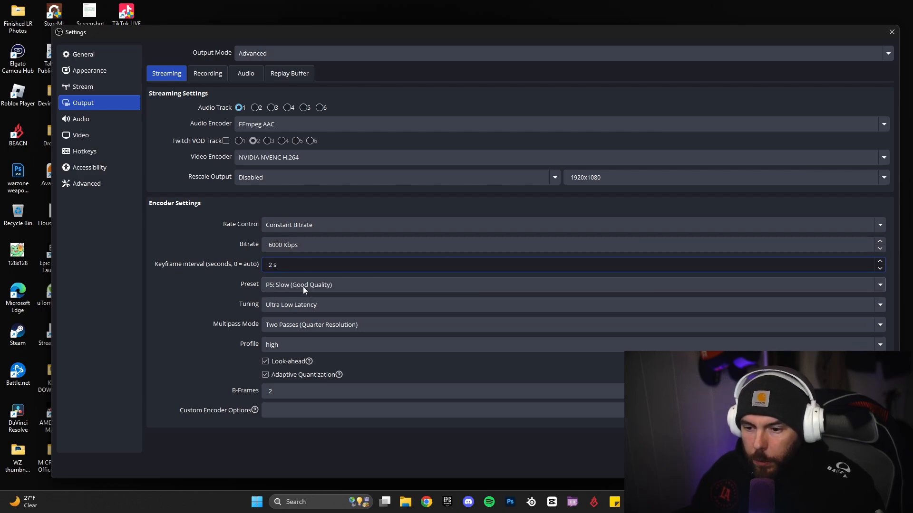
pyautogui.click(304, 285)
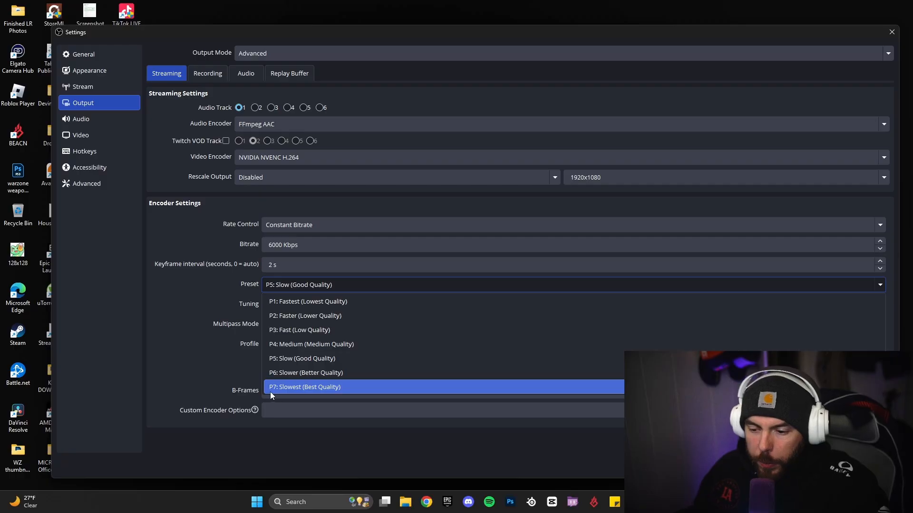
# Keep streaming at P5: Slow preset, Ultra Low Latency tuning and two-pass quarter-resolution multipass
pyautogui.click(315, 359)
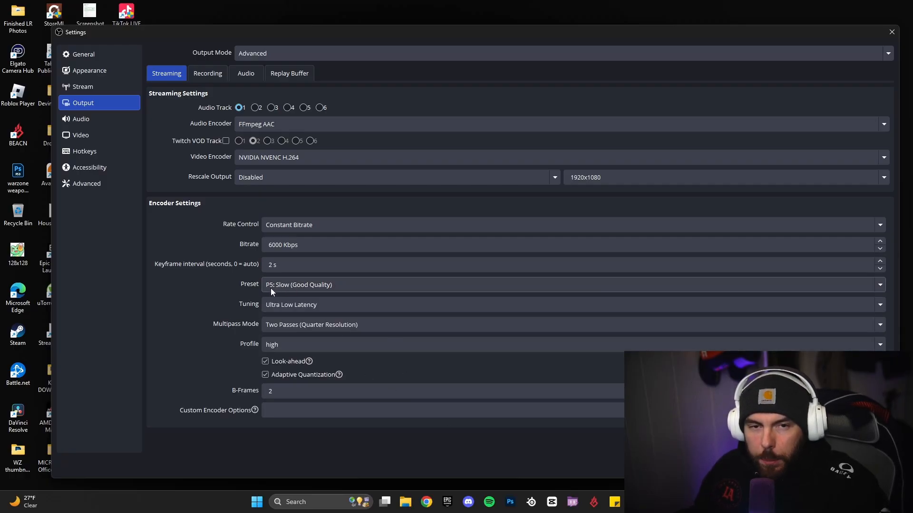
pyautogui.click(304, 303)
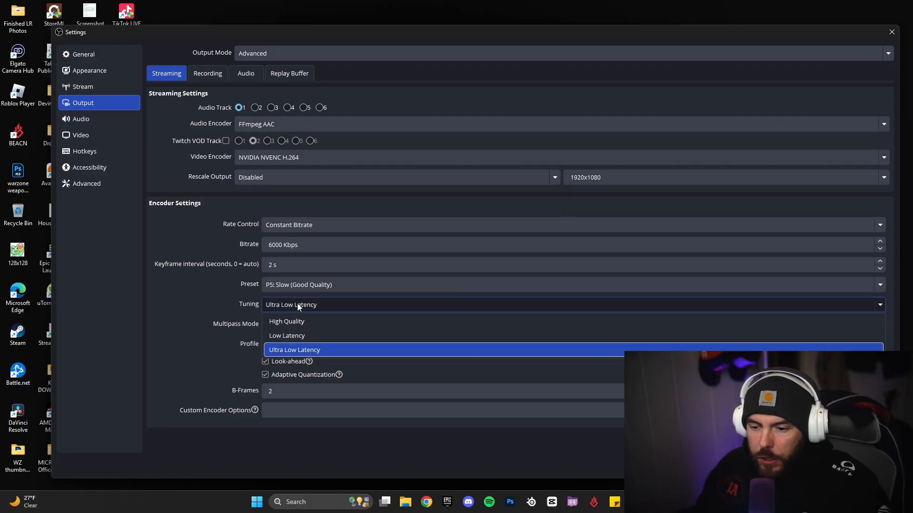
pyautogui.click(284, 352)
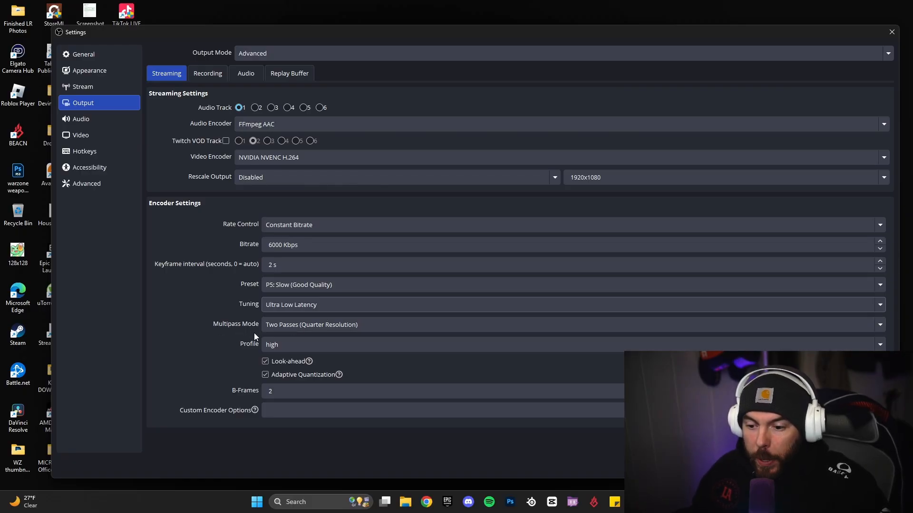
pyautogui.click(290, 326)
pyautogui.click(326, 354)
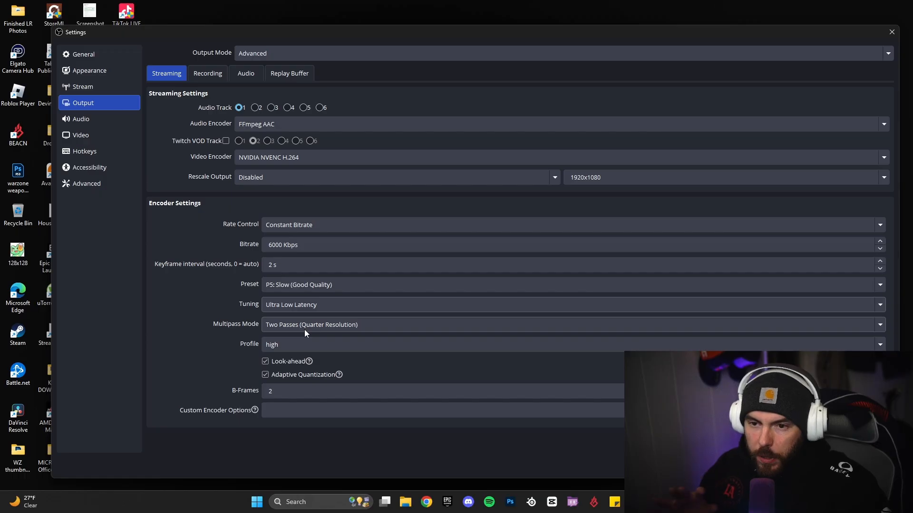
pyautogui.click(212, 75)
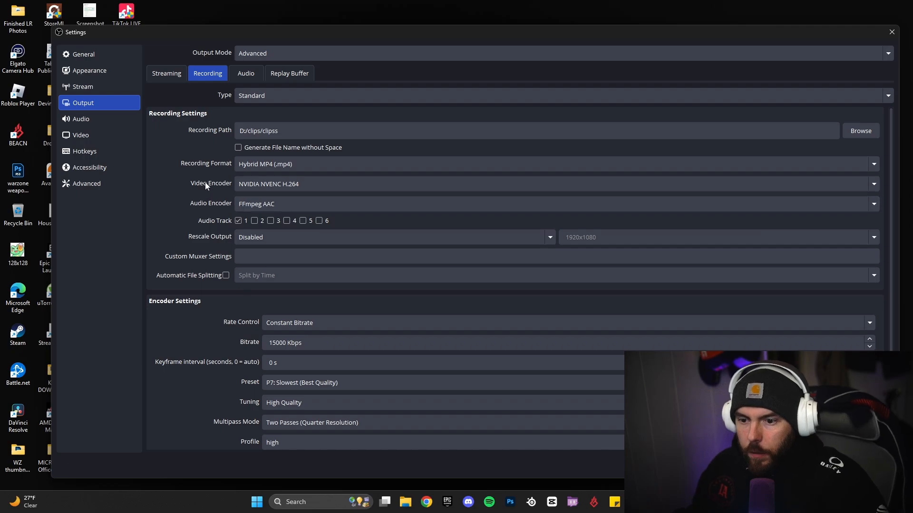
# Confirm recording uses NVIDIA NVENC H.264, no rescaling and a 15000 Kbps bitrate
pyautogui.click(278, 186)
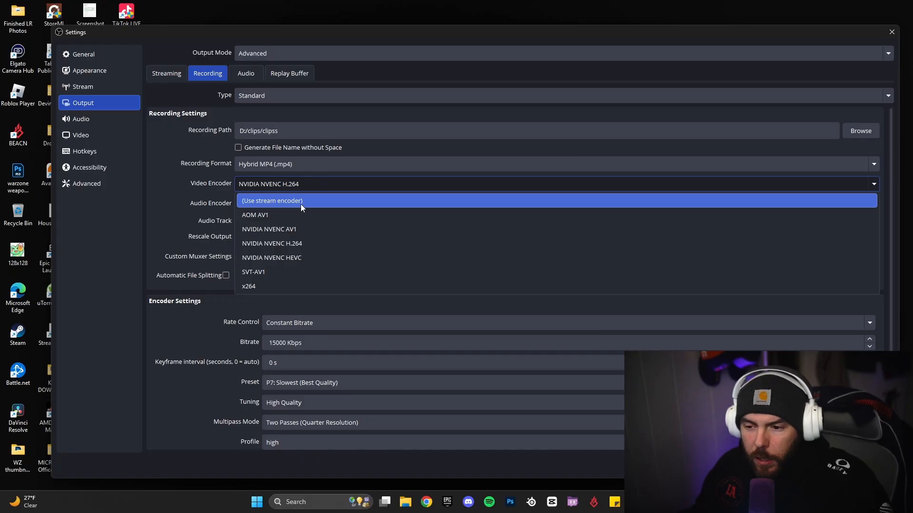
pyautogui.click(303, 242)
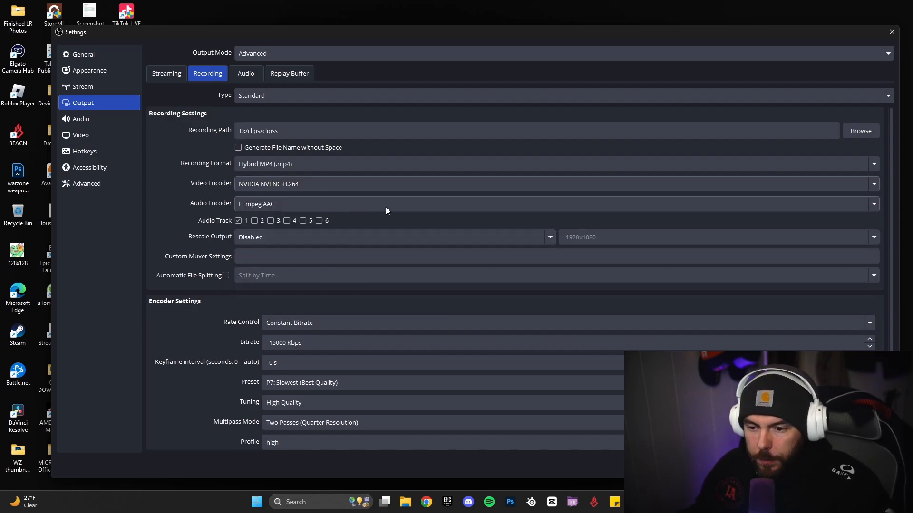
pyautogui.click(261, 237)
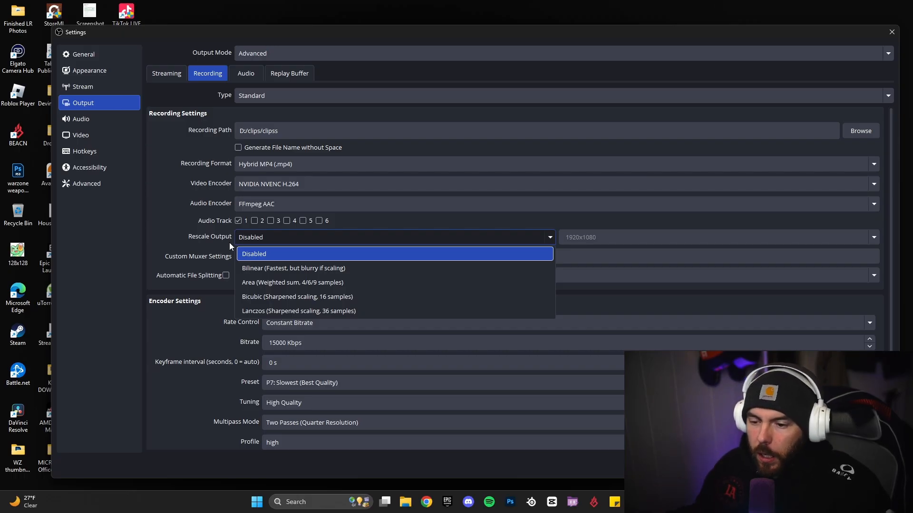
pyautogui.click(180, 243)
pyautogui.scroll(-2, 340, 258)
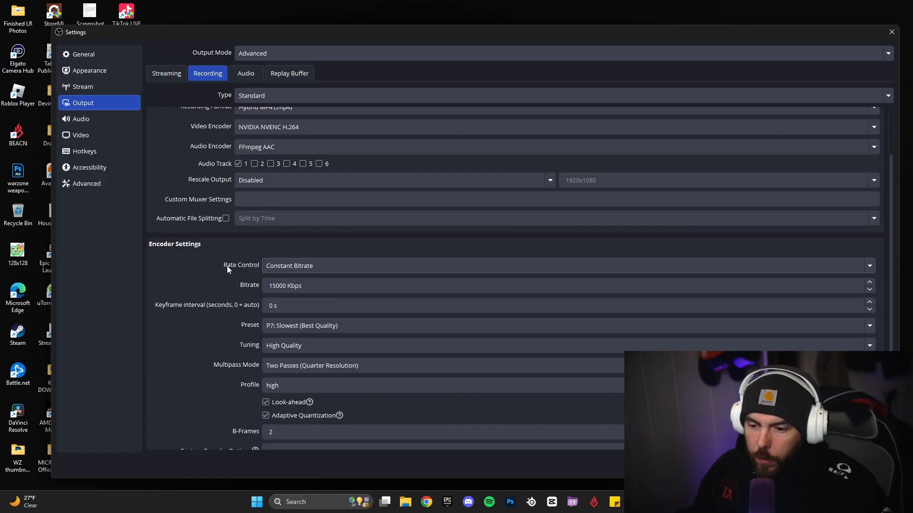
pyautogui.click(277, 285)
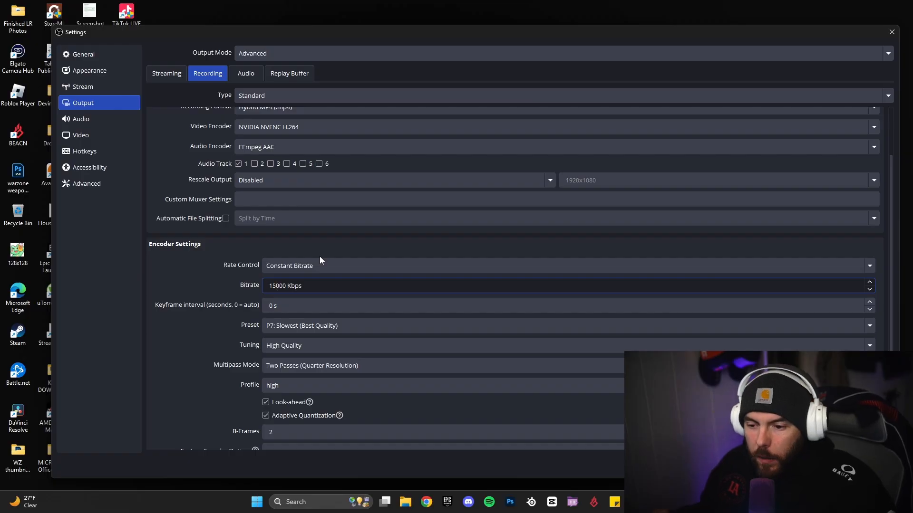
pyautogui.scroll(-1, 344, 311)
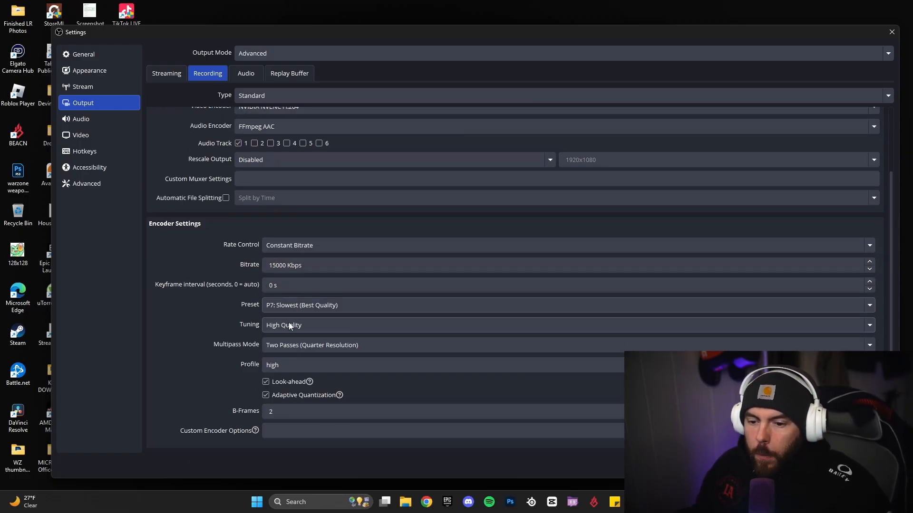
pyautogui.click(275, 285)
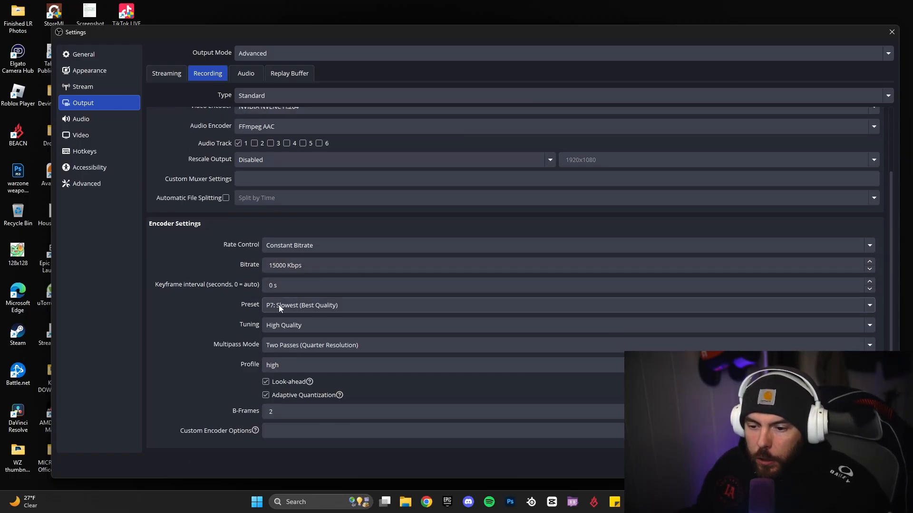
# Keep recording at P7: Slowest preset, High Quality tuning and two-pass quarter resolution
pyautogui.click(304, 305)
pyautogui.click(331, 409)
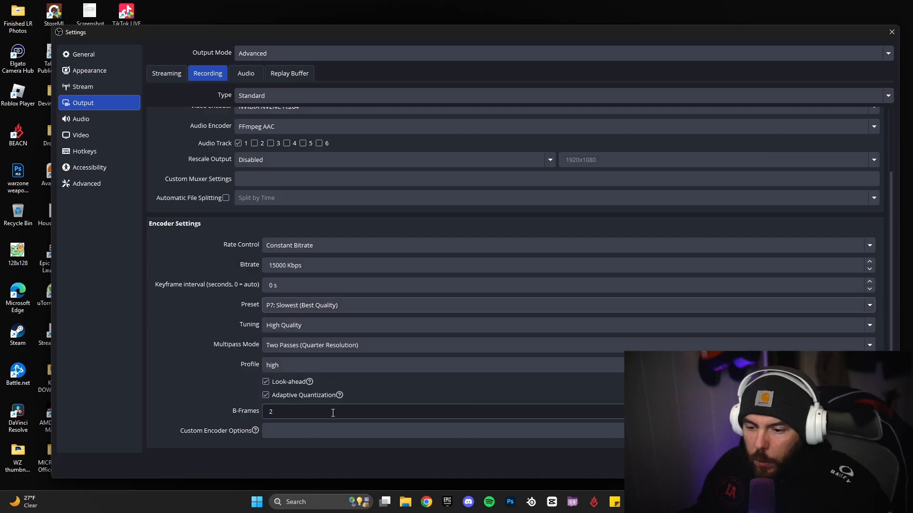
pyautogui.click(293, 327)
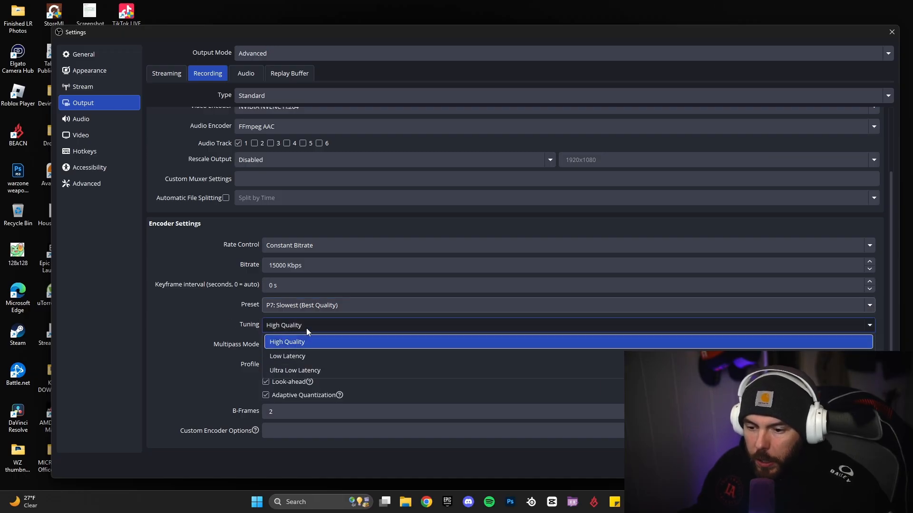
pyautogui.click(295, 344)
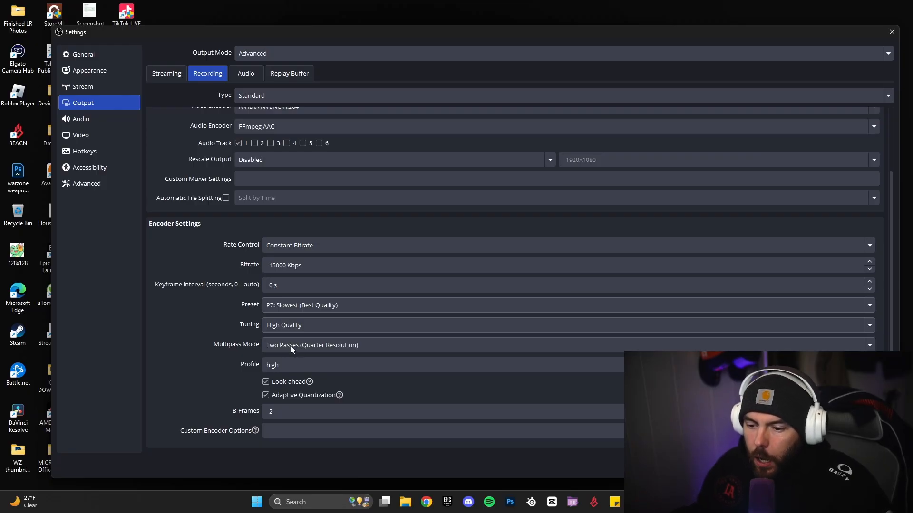
pyautogui.click(290, 346)
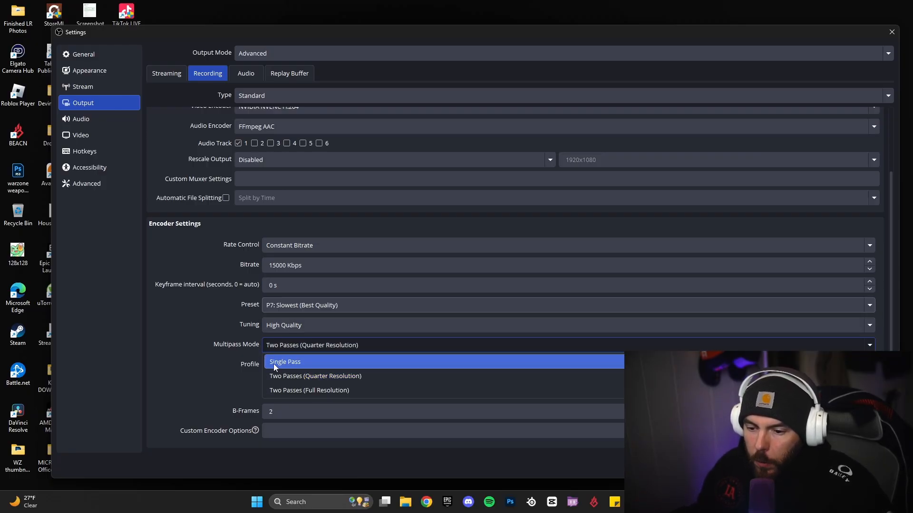
pyautogui.click(289, 377)
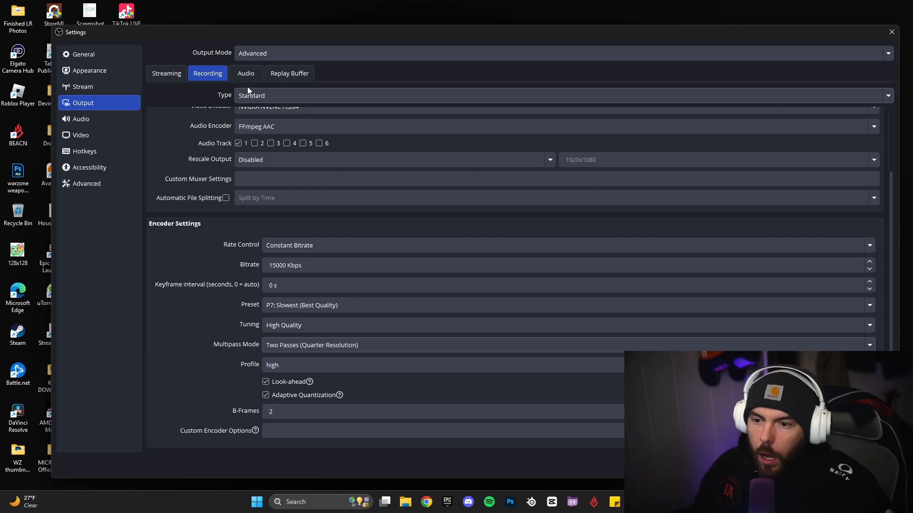
pyautogui.click(242, 75)
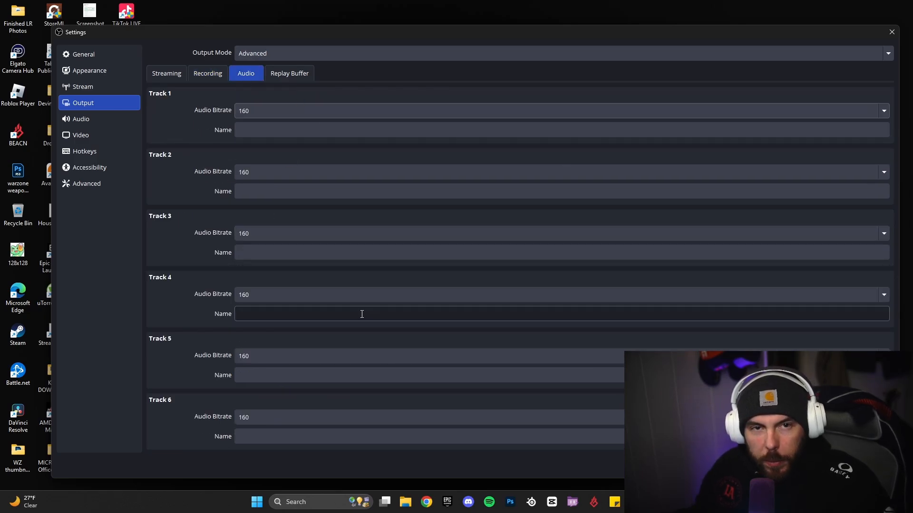
# Review the Replay Buffer tab, enabled with a 30 s maximum replay time
pyautogui.click(288, 74)
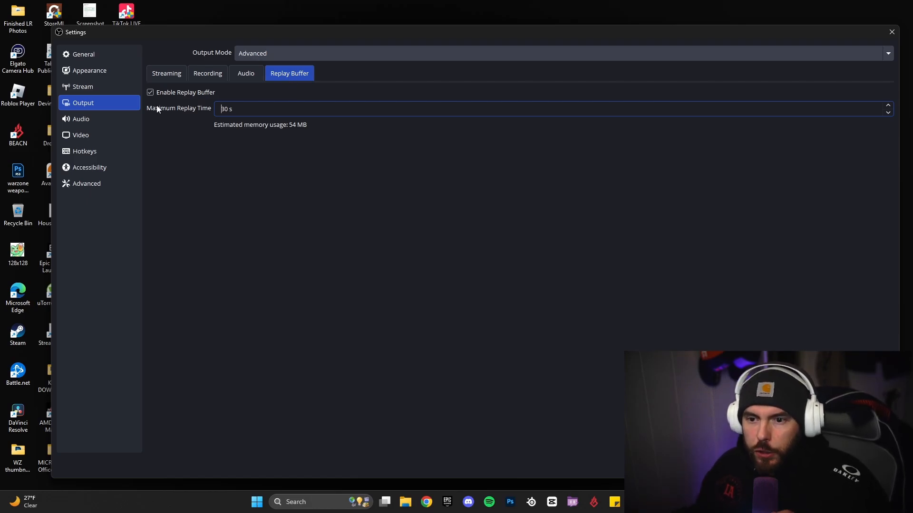
# Keep 48 kHz stereo audio with SteelSeries Sonar - Gaming desktop audio and Sonar - Microphone mic
pyautogui.click(109, 119)
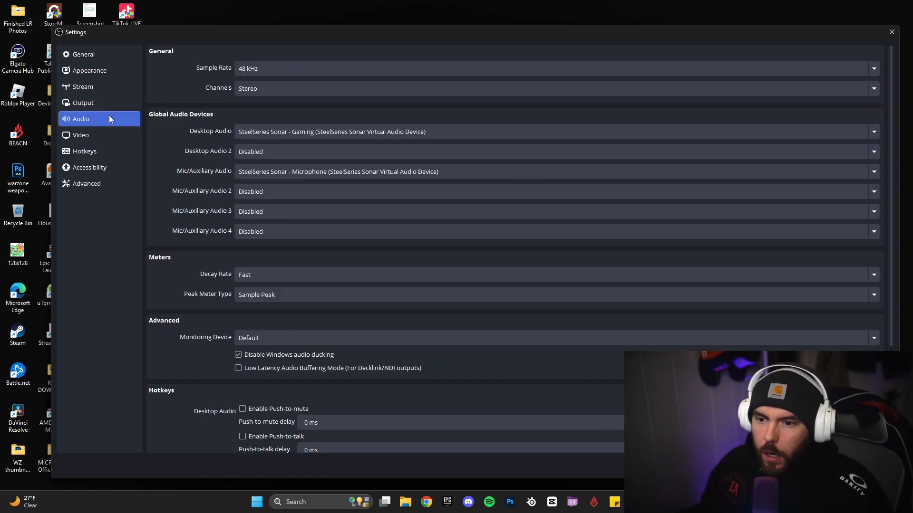
pyautogui.click(263, 68)
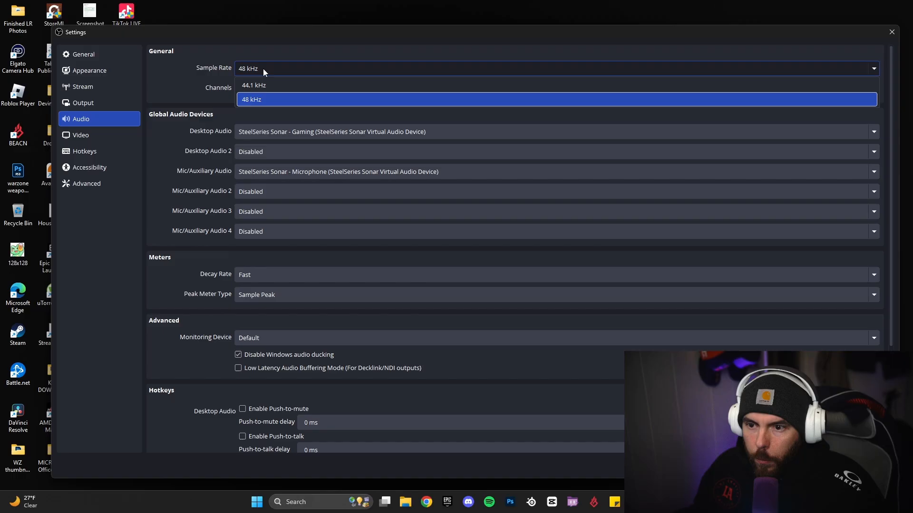
pyautogui.click(258, 99)
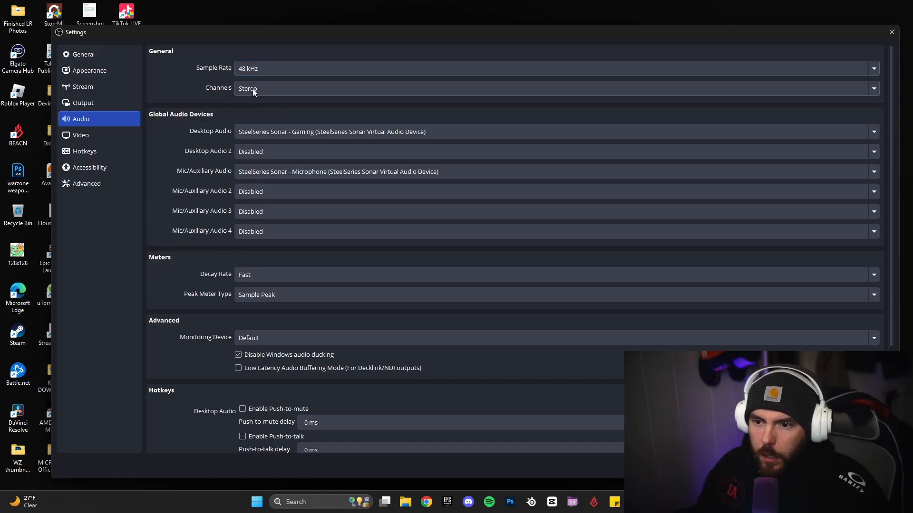
pyautogui.click(251, 90)
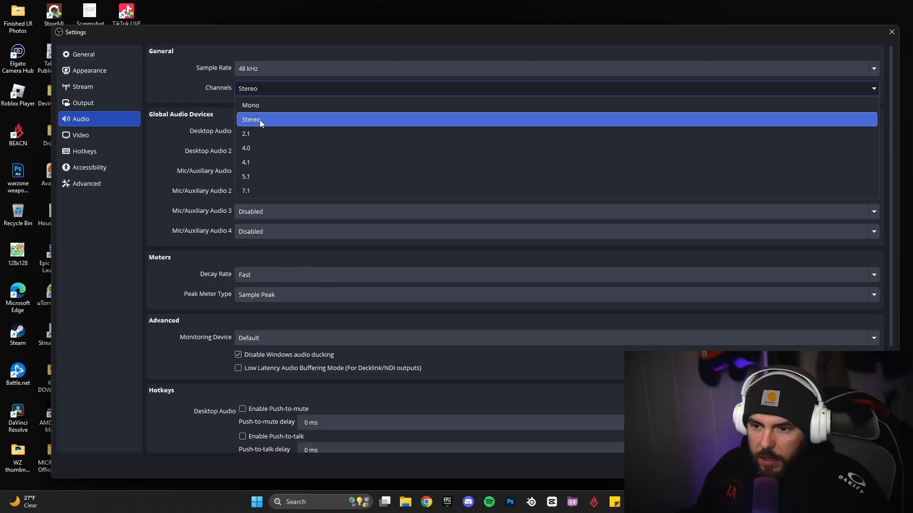
pyautogui.click(194, 100)
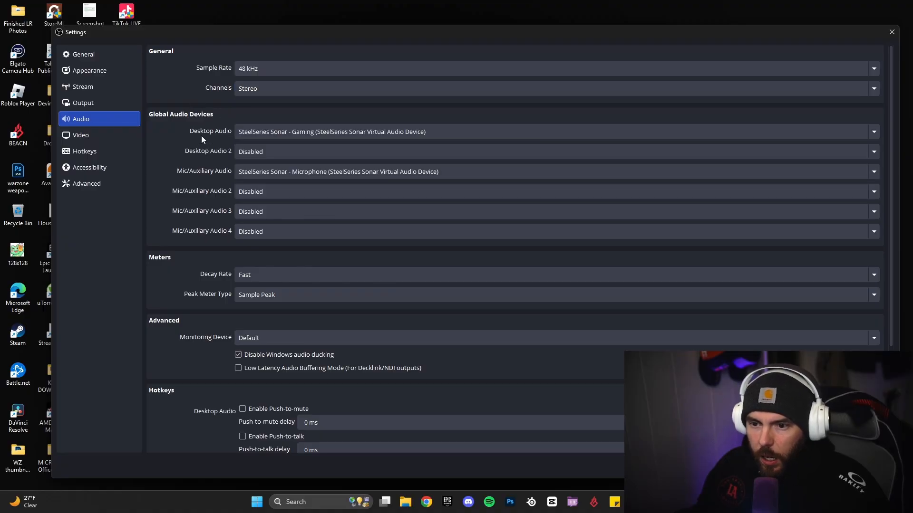
pyautogui.click(254, 135)
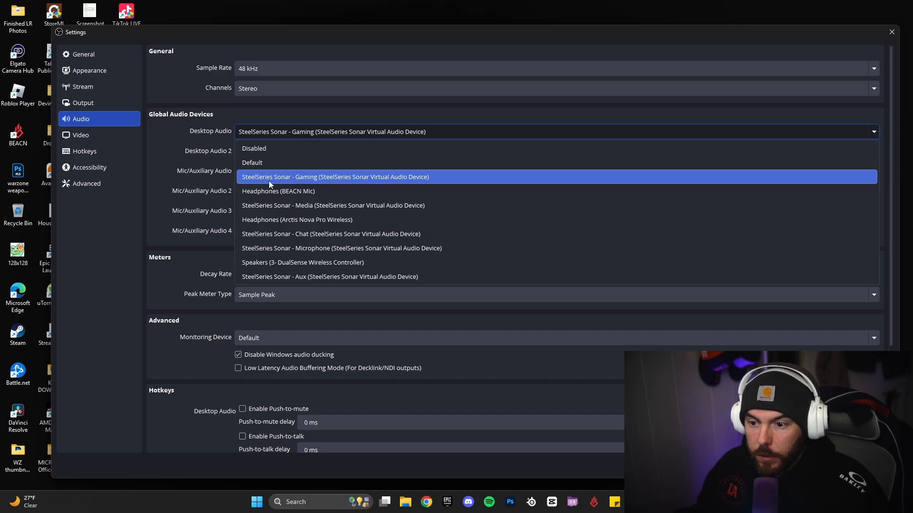
pyautogui.click(302, 177)
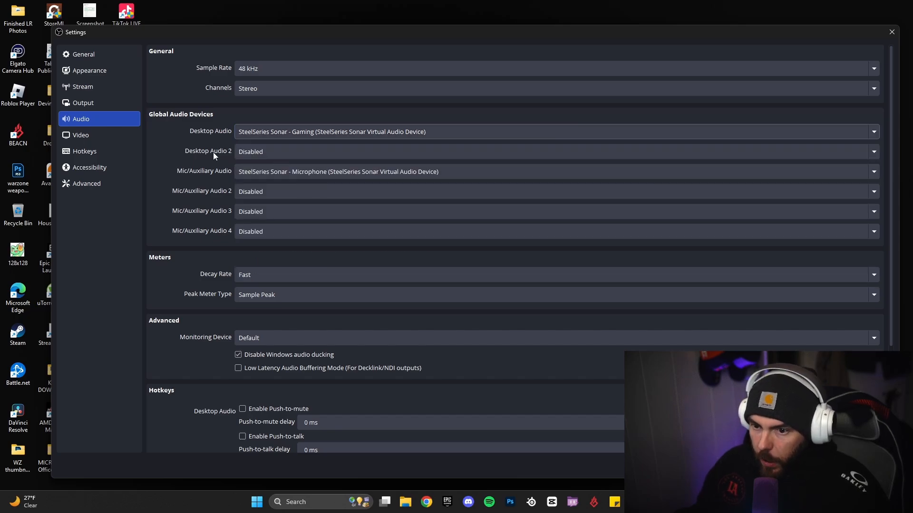
pyautogui.click(265, 174)
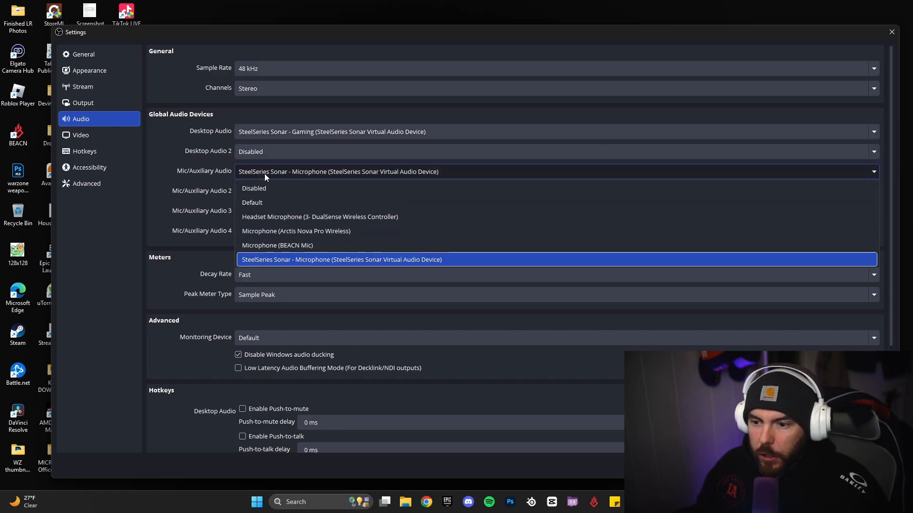
pyautogui.click(290, 261)
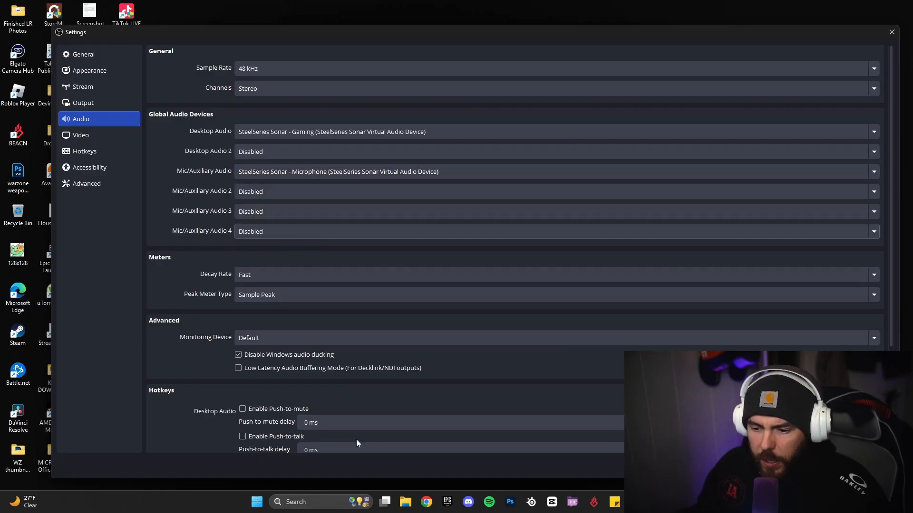
pyautogui.click(85, 135)
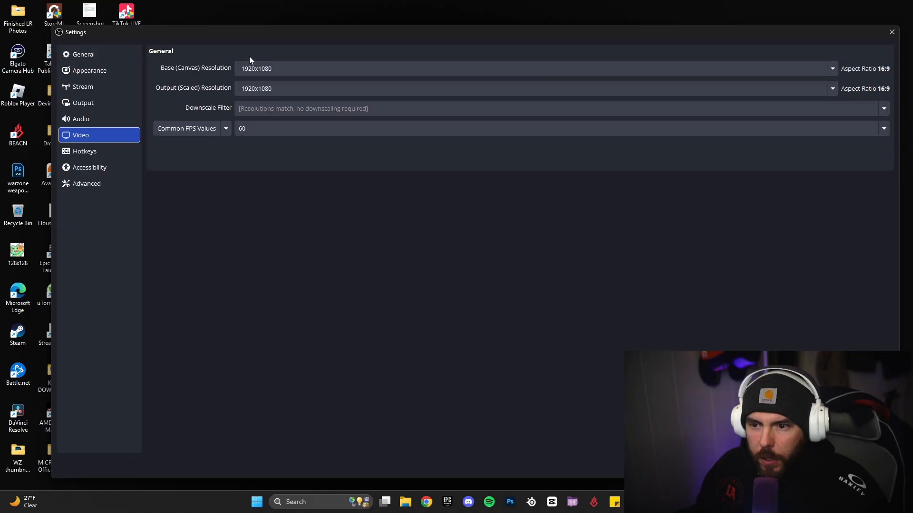
# Keep the scaled output resolution at 1920x1080 and the frame rate at 60 FPS
pyautogui.click(832, 90)
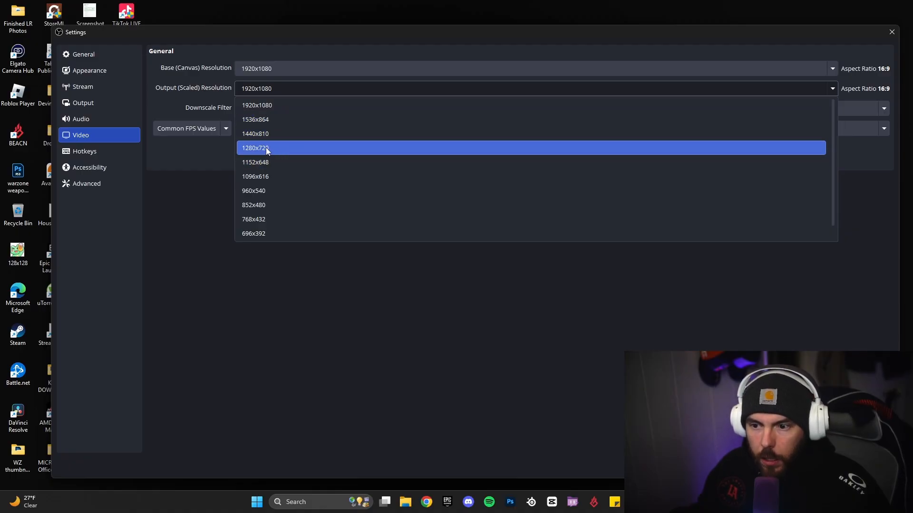
pyautogui.click(221, 161)
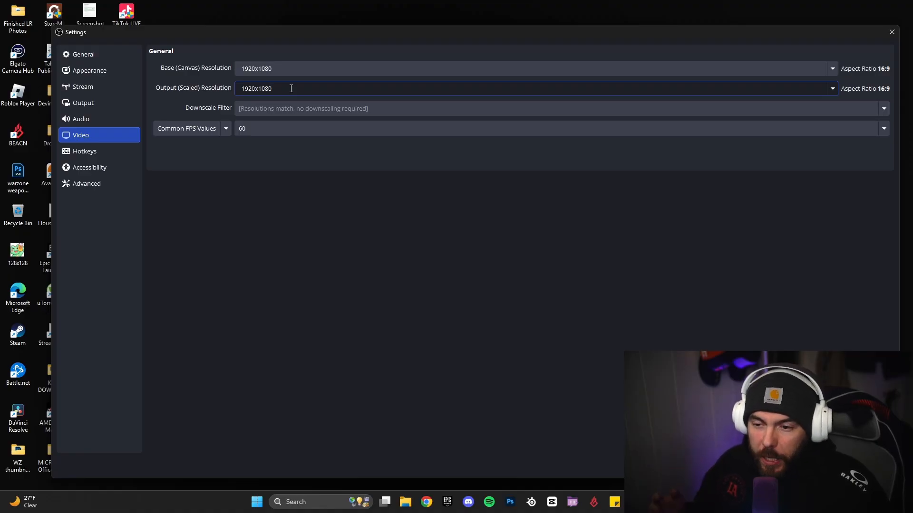
pyautogui.click(833, 88)
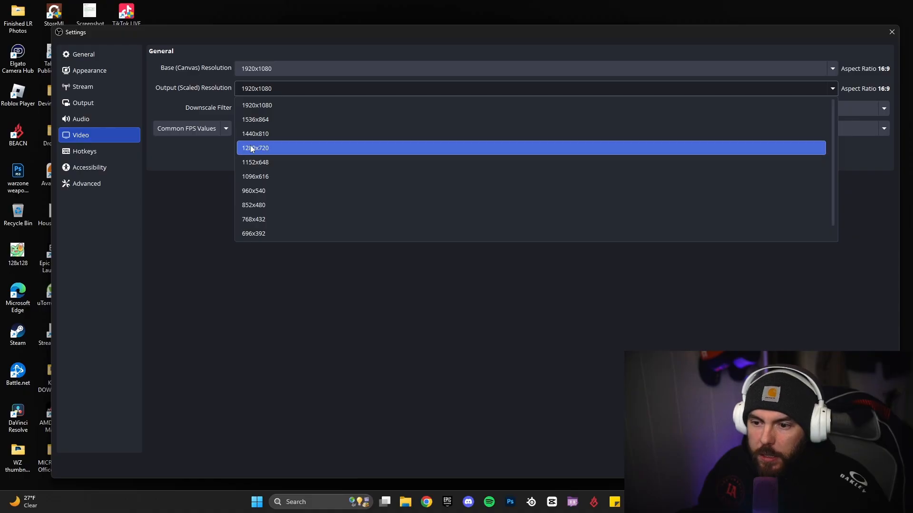
pyautogui.click(188, 158)
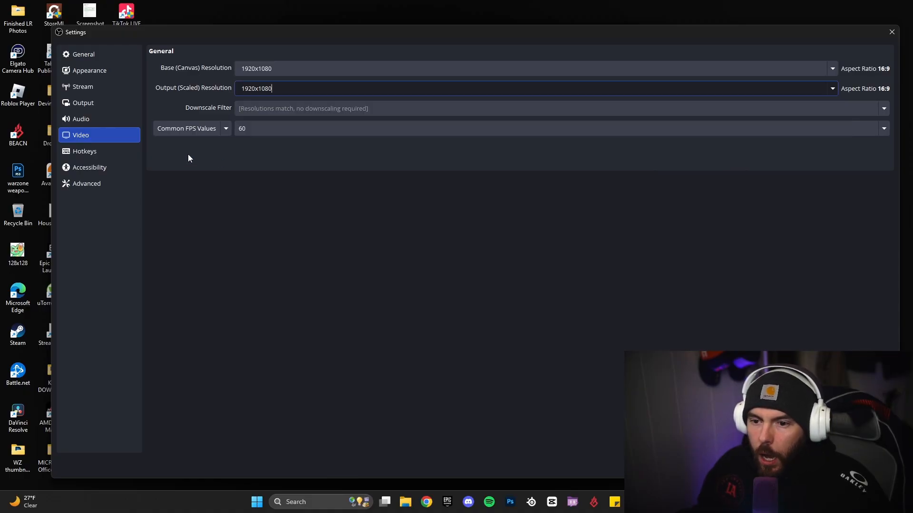
pyautogui.click(291, 128)
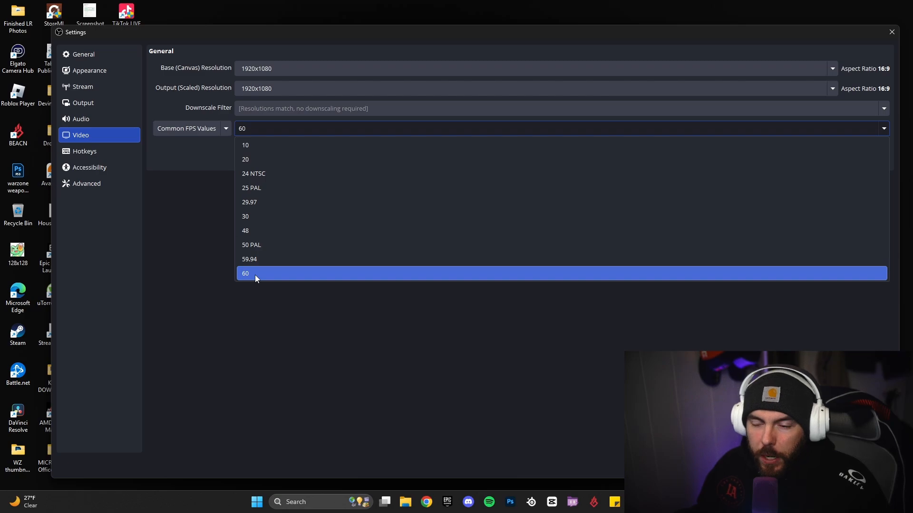
pyautogui.click(255, 275)
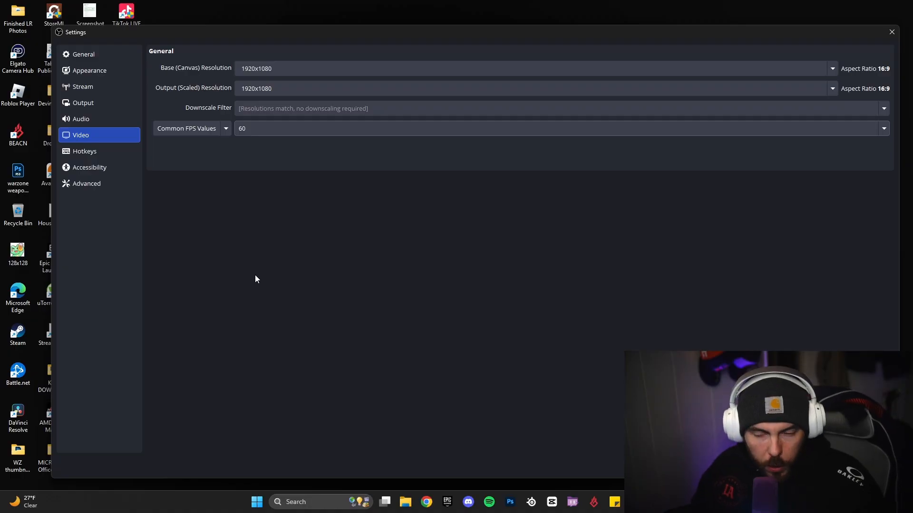
pyautogui.click(106, 156)
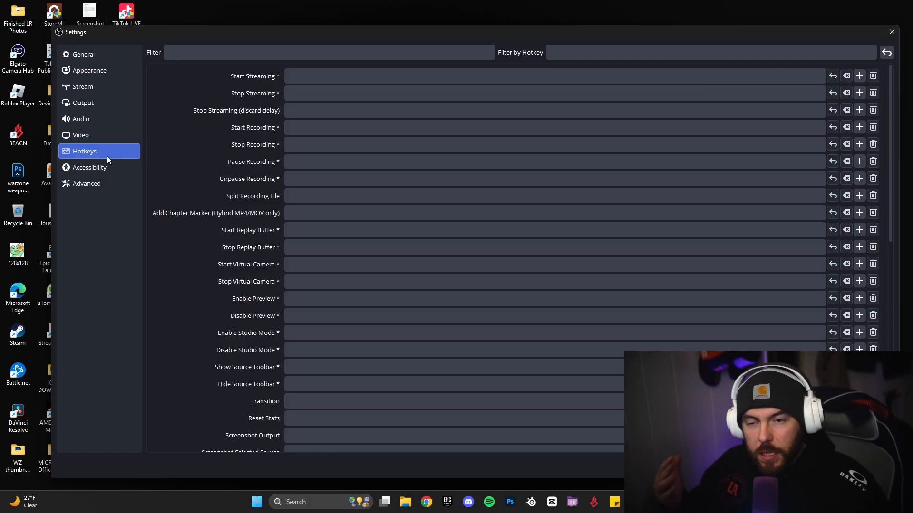
# Scroll the hotkey list and check that Save Replay is bound to Page Down
pyautogui.scroll(-3, 341, 240)
pyautogui.scroll(-3, 342, 242)
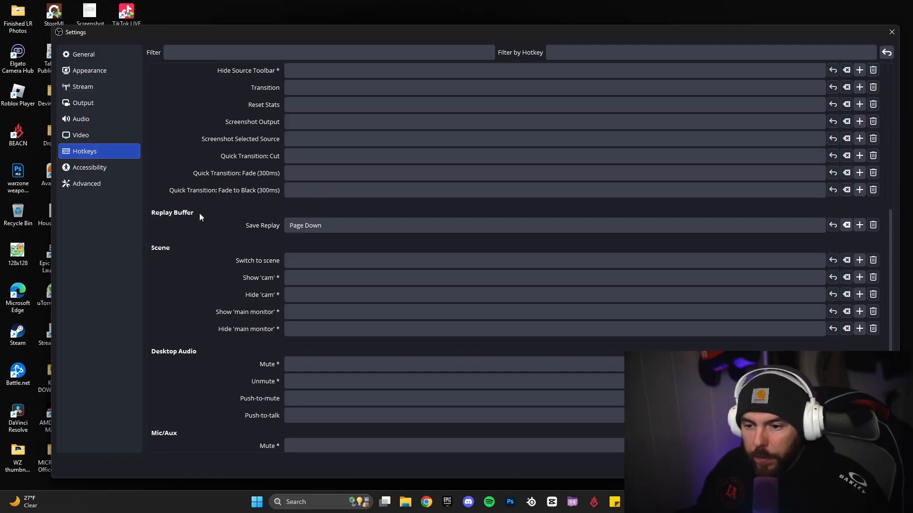
pyautogui.click(321, 229)
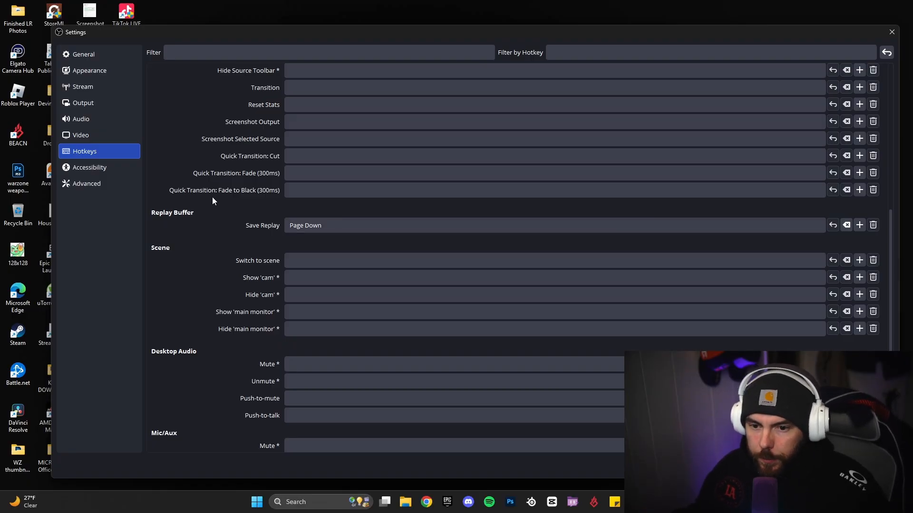
pyautogui.click(98, 181)
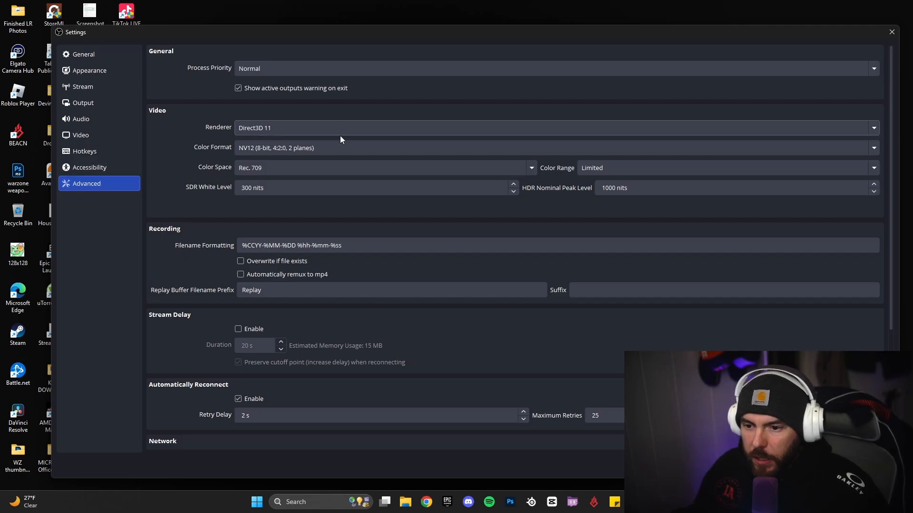
# Confirm the Advanced Network IP Family stays IPv6 Only, then go back to the General page
pyautogui.scroll(-3, 209, 228)
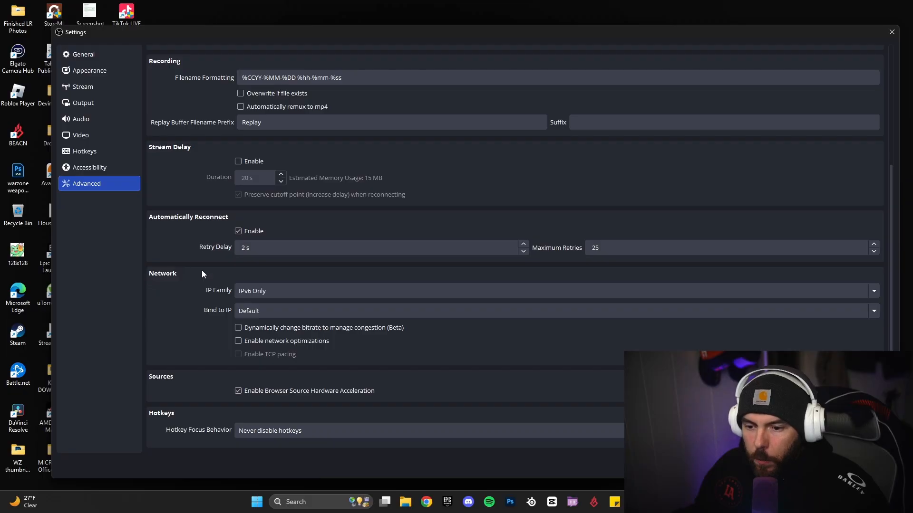
pyautogui.click(262, 292)
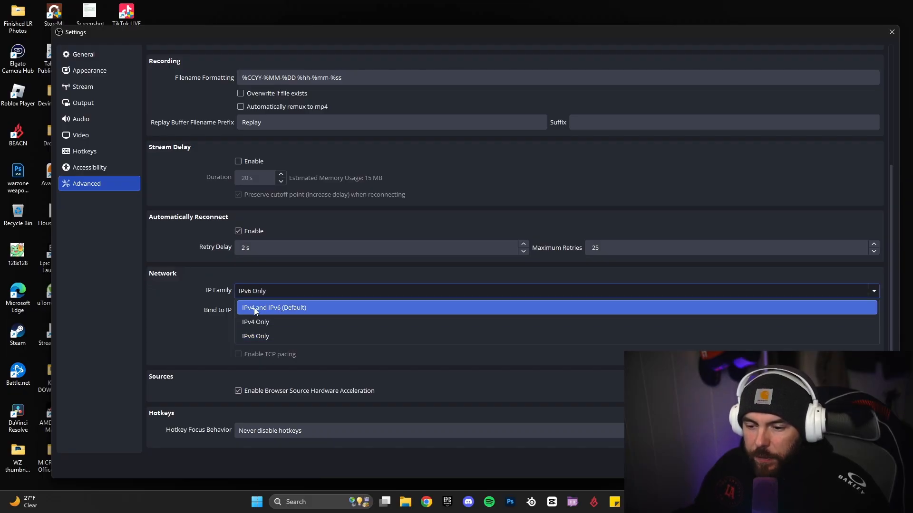
pyautogui.click(281, 336)
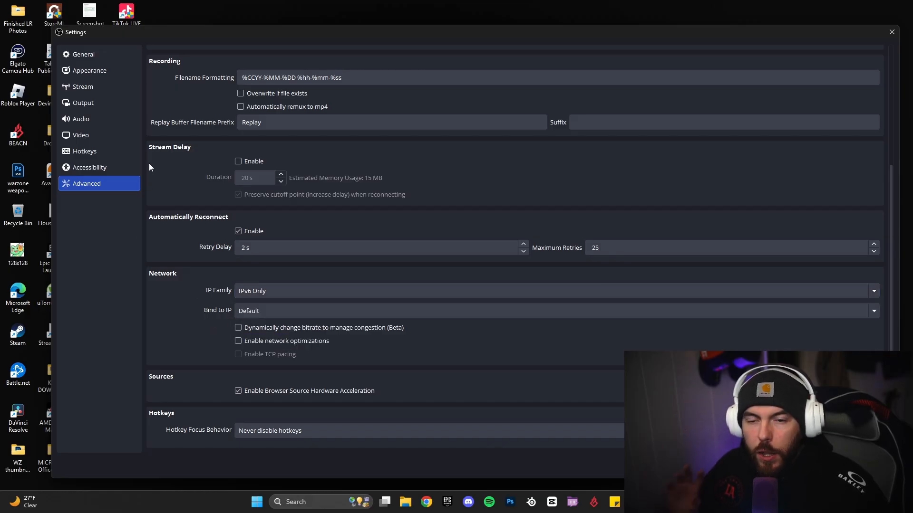
pyautogui.click(107, 56)
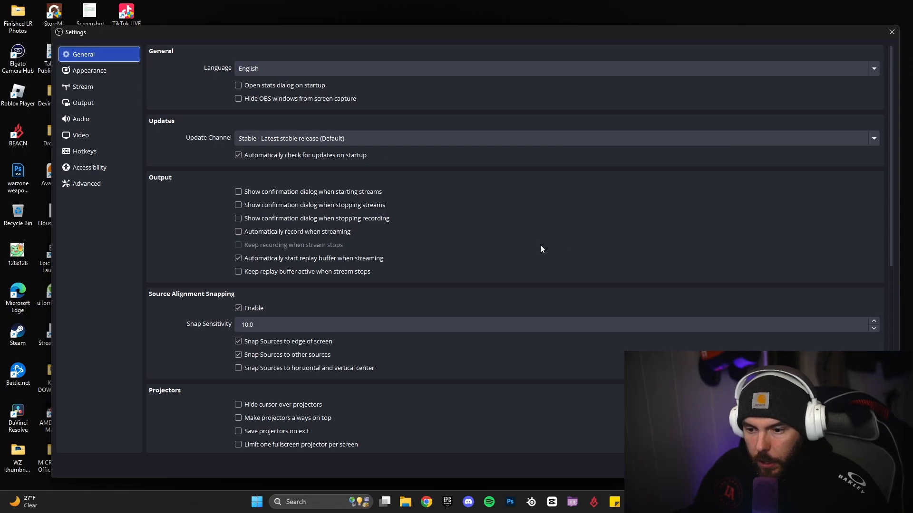